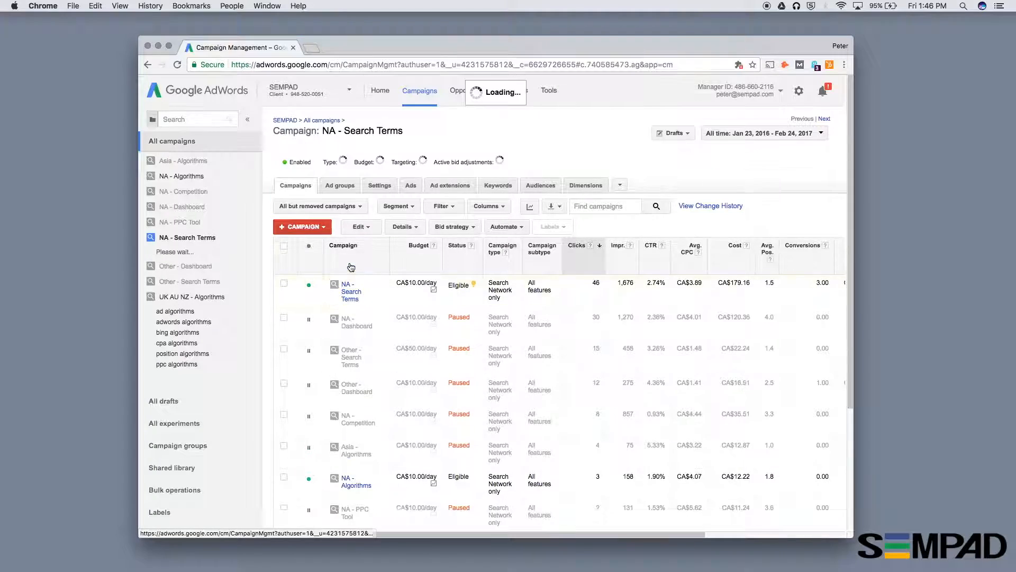
- Review the ad schedule and its bid adjustments in the settings of the NA - Search Terms campaign
click(334, 186)
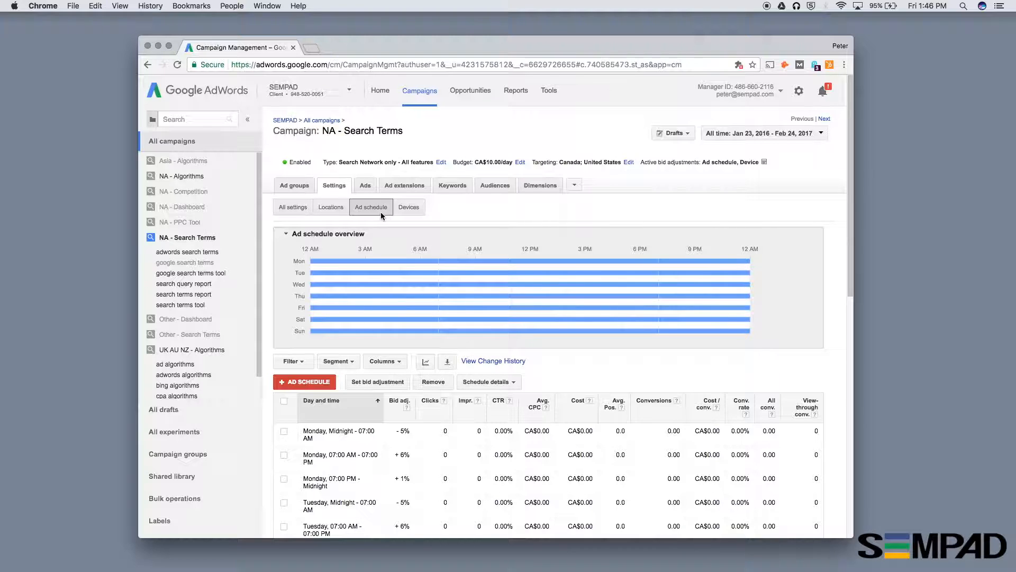
scroll(408, 456, down, 3)
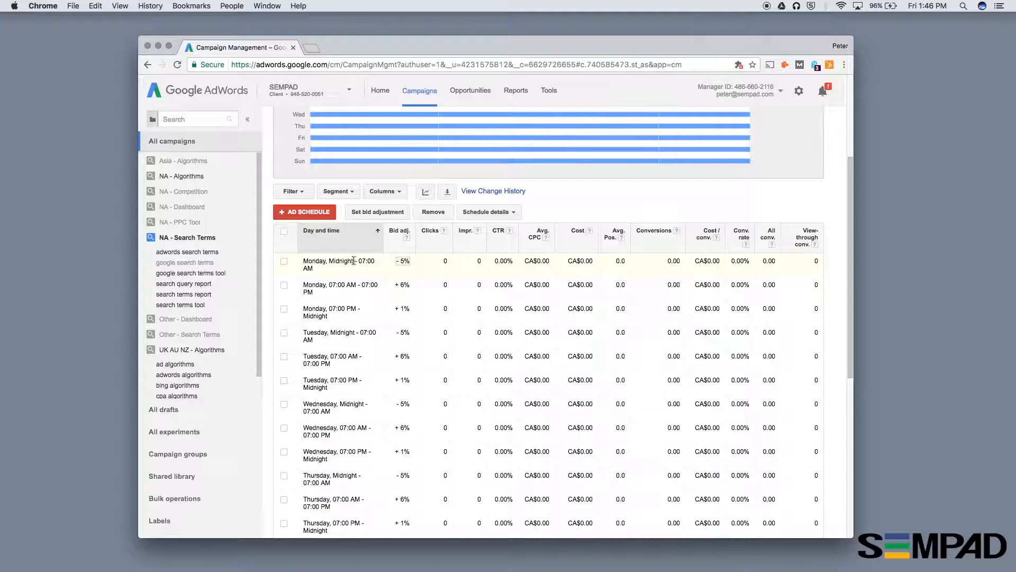
- Start a custom ad schedule for the UK AU NZ - Algorithms campaign with three time rows covering all days
click(200, 352)
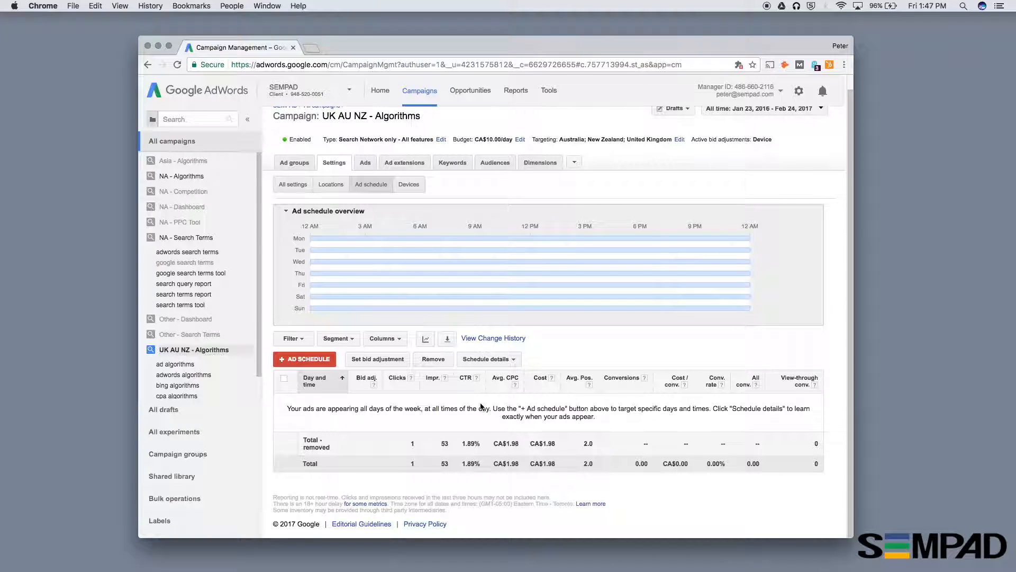
click(297, 360)
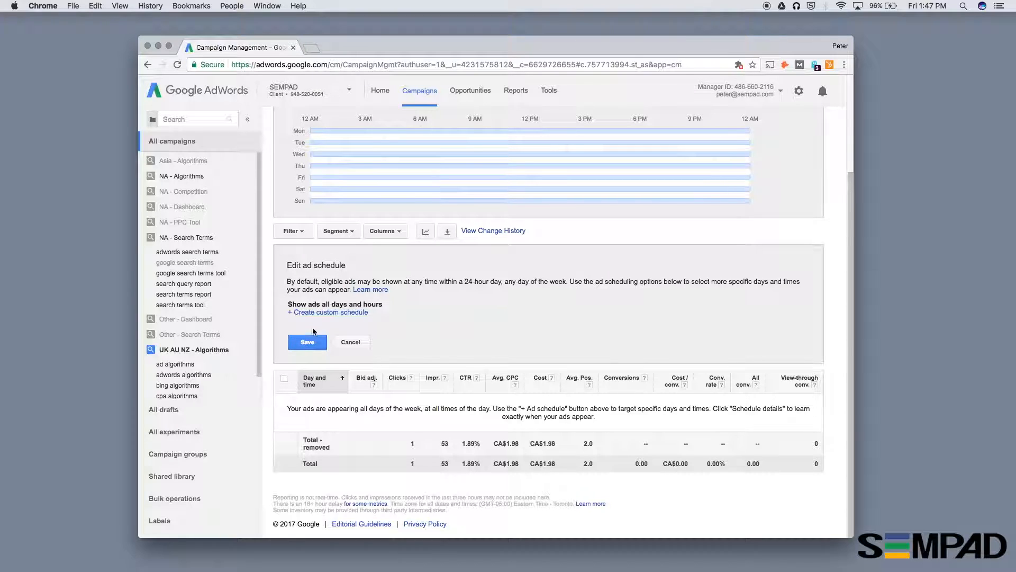
click(329, 312)
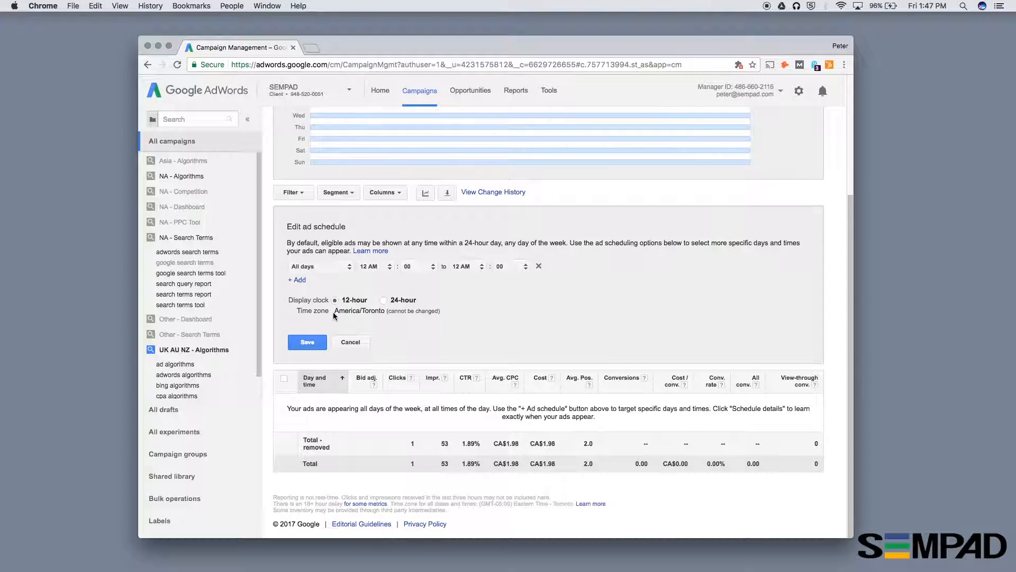
click(319, 268)
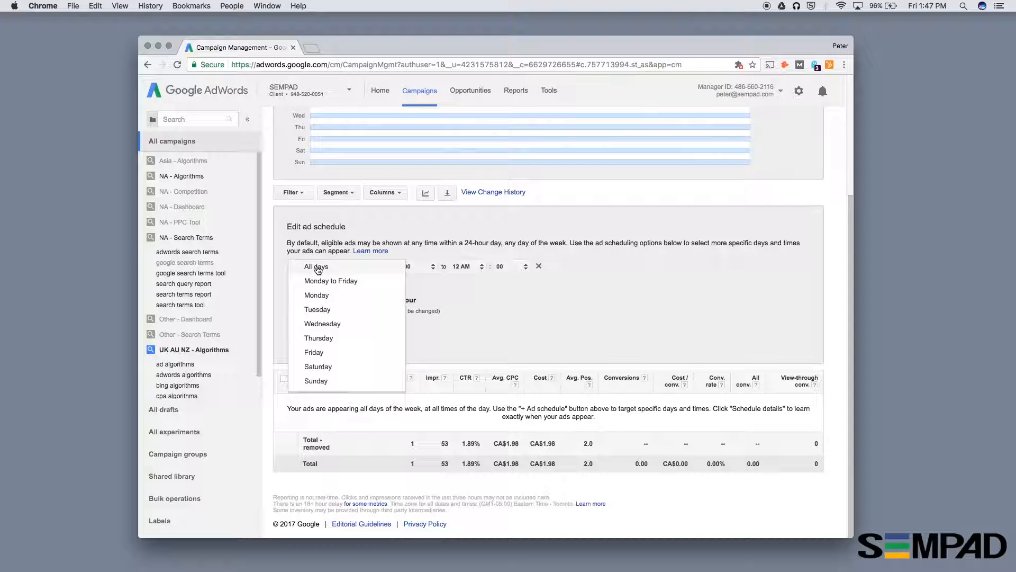
click(479, 285)
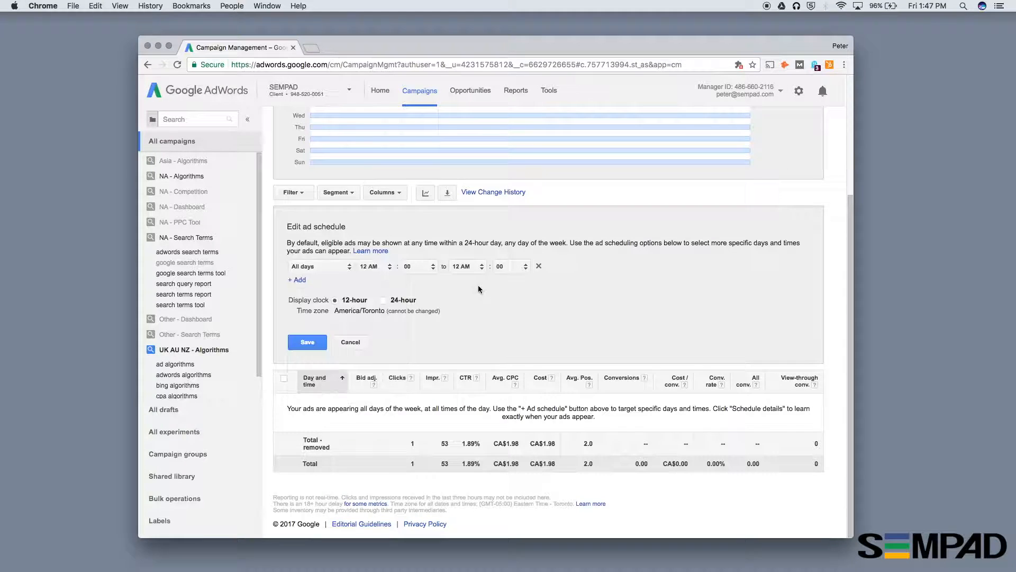
click(297, 281)
click(297, 298)
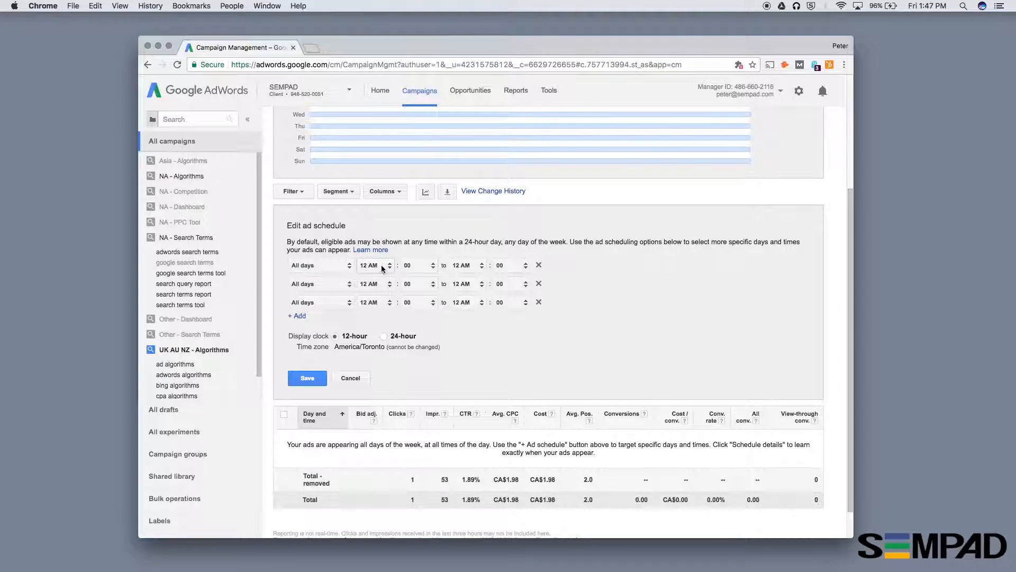
- Set the end time of the first schedule row to 3 AM
click(469, 266)
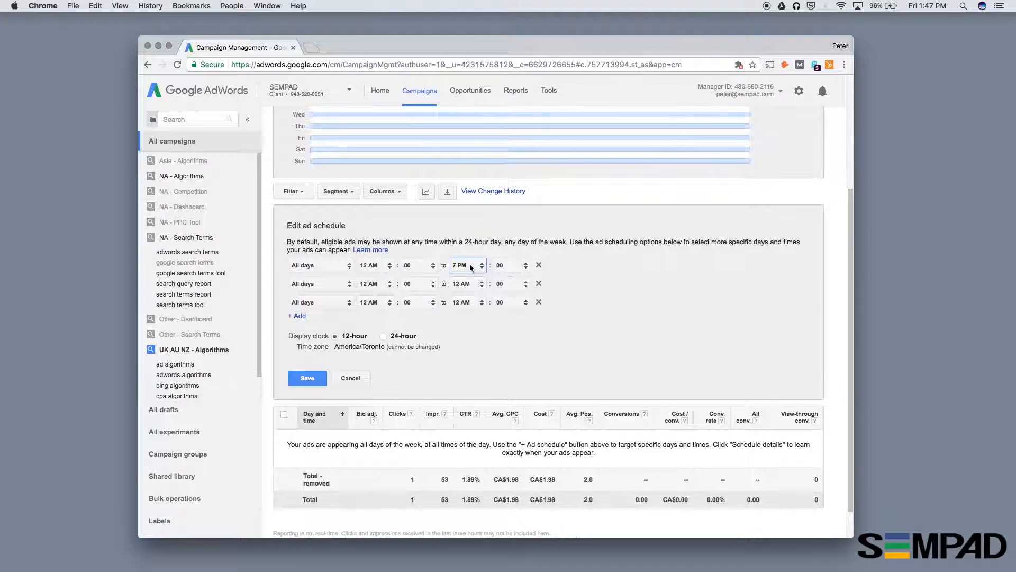
click(469, 265)
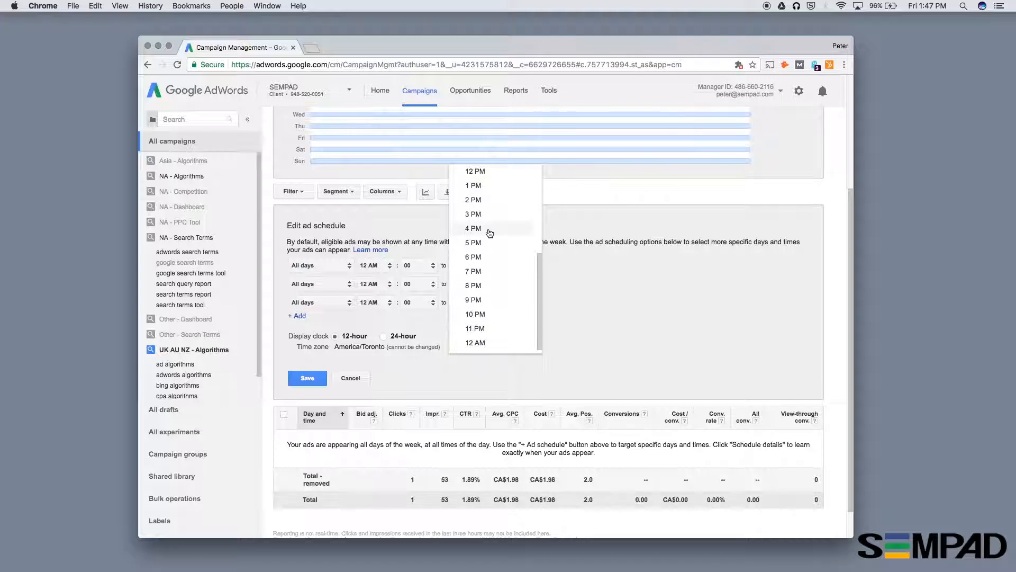
scroll(492, 208, up, 8)
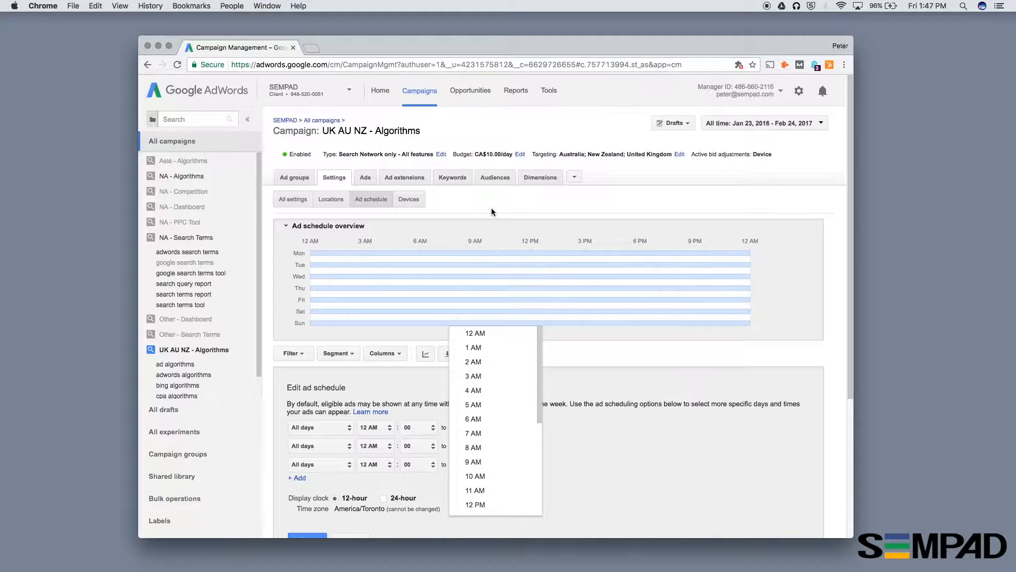
click(500, 377)
scroll(592, 440, down, 5)
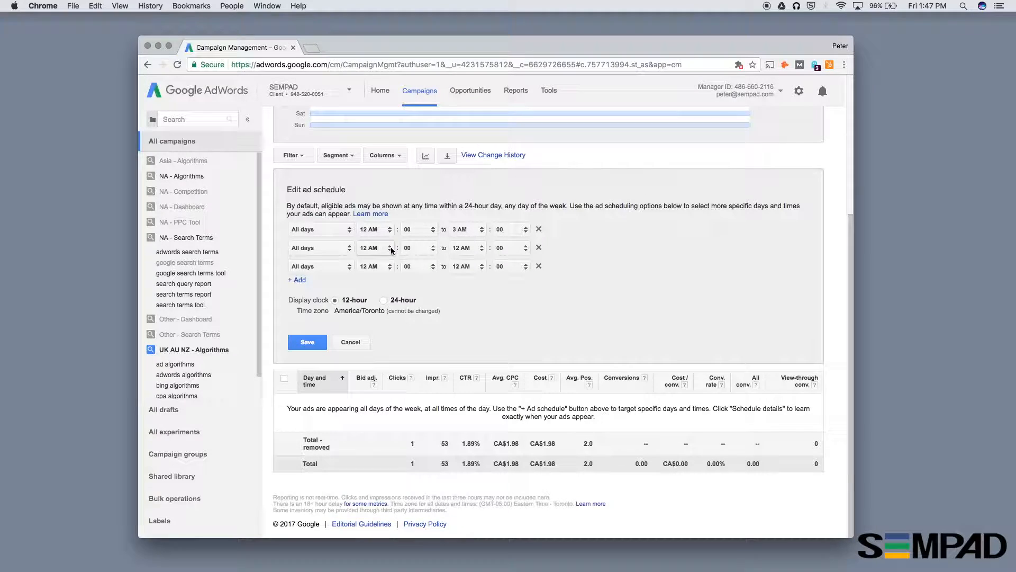
- Set the second schedule row to run from 5 AM to 7 PM, and change its start to 3 AM
click(371, 249)
click(399, 320)
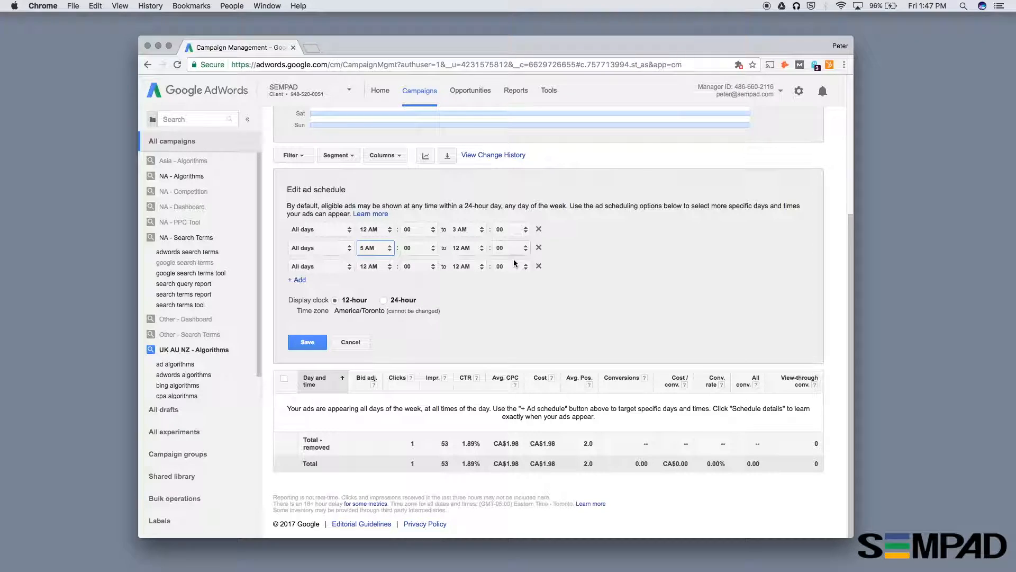
click(471, 249)
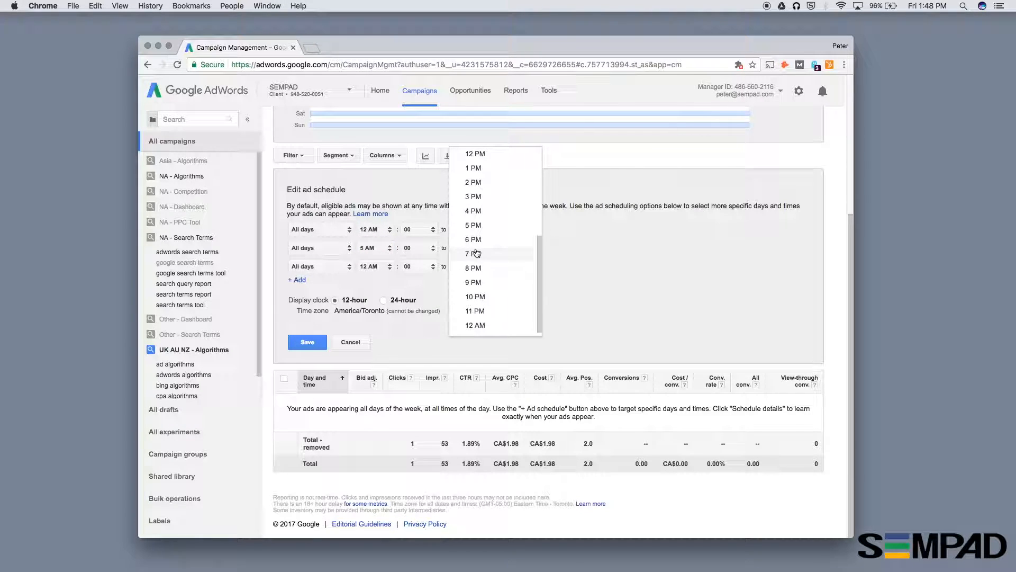
click(484, 256)
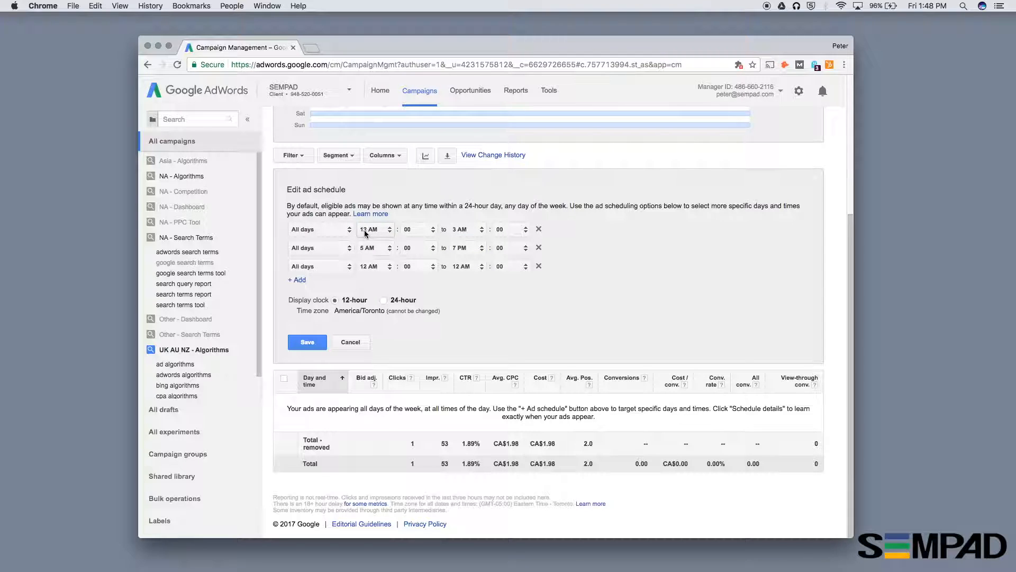
click(379, 249)
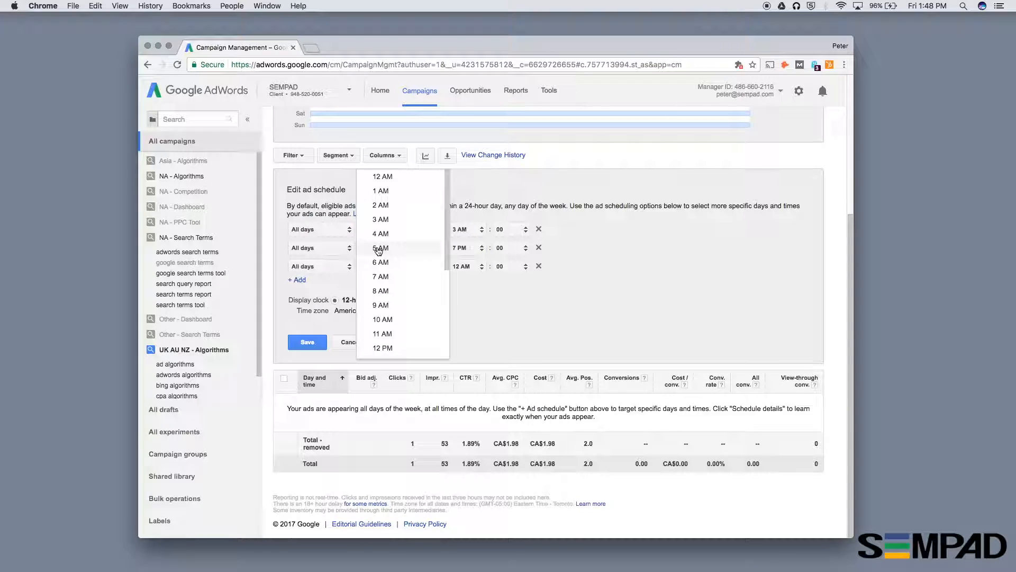
click(385, 224)
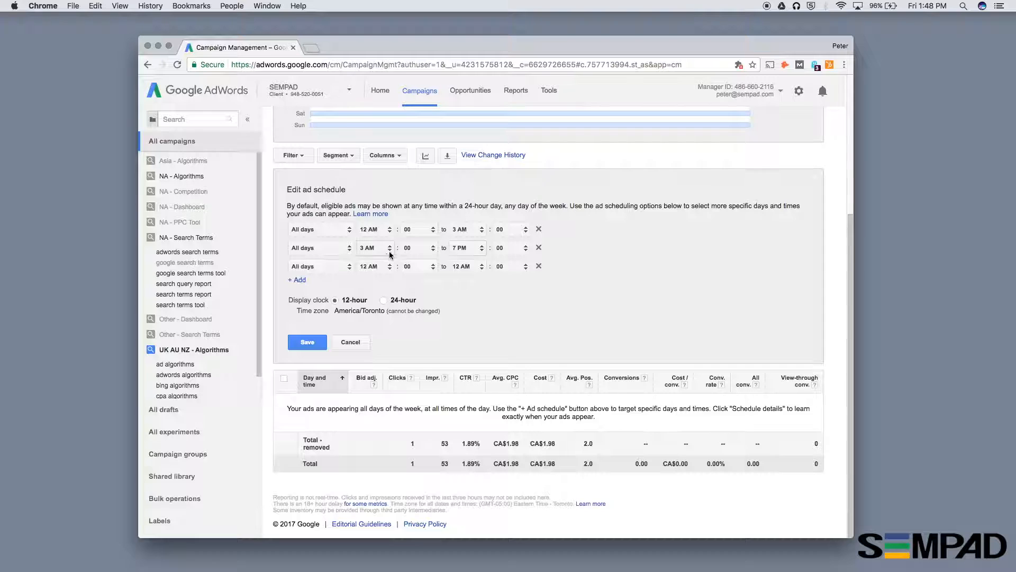
- Set the second schedule row to start at 7 AM and end at 12 PM
click(383, 250)
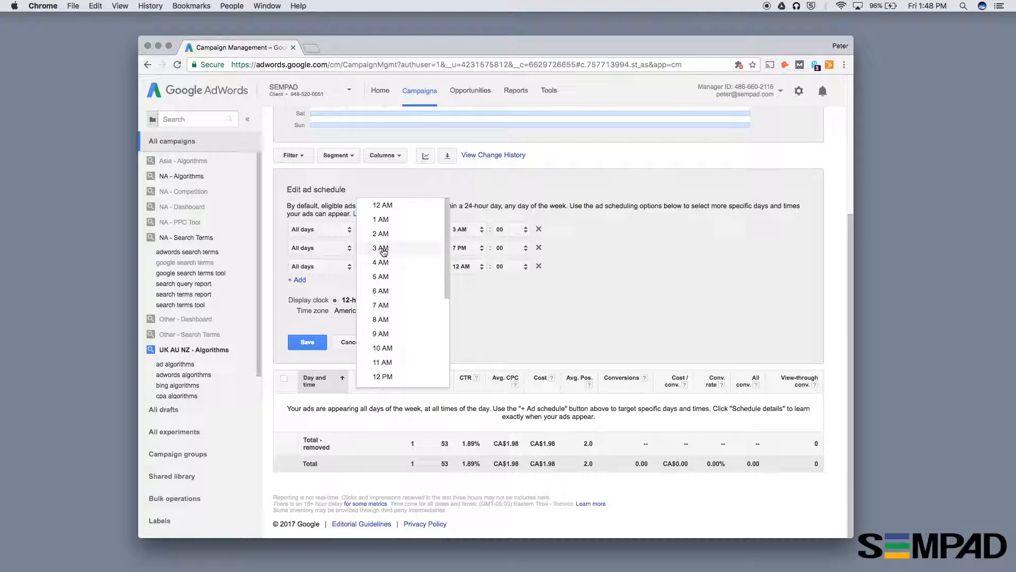
click(395, 306)
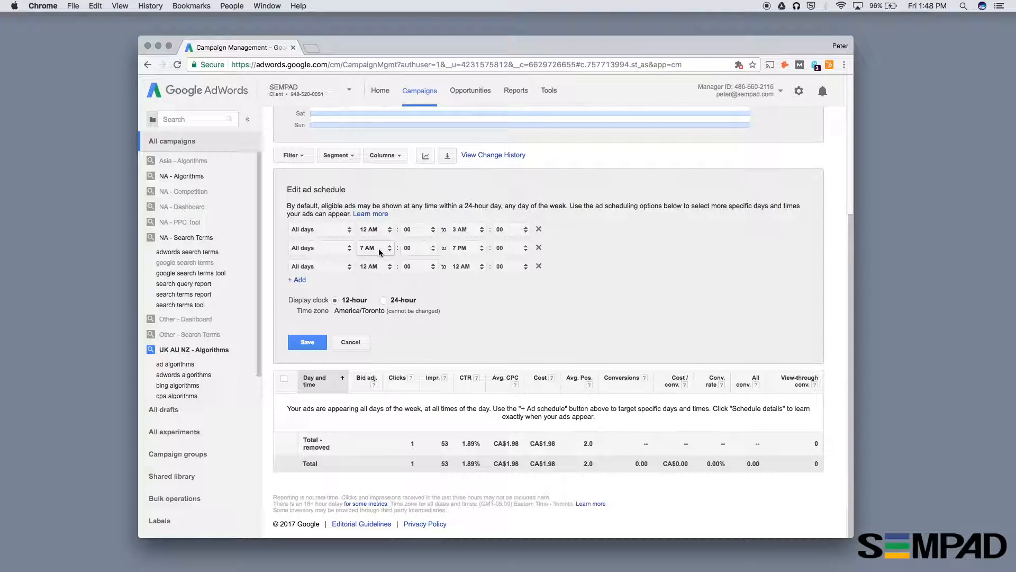
click(480, 252)
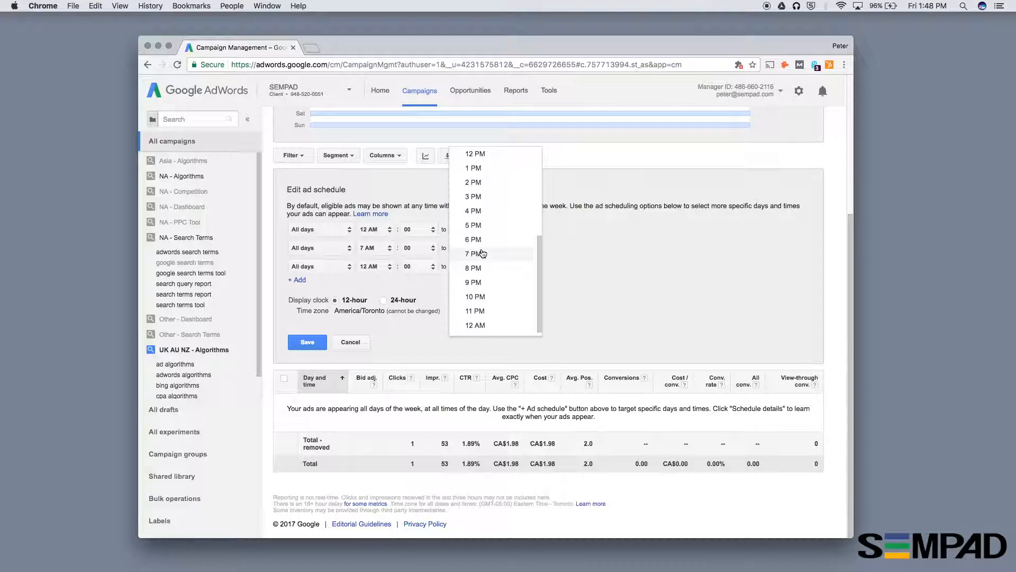
scroll(480, 191, up, 1)
scroll(480, 190, up, 5)
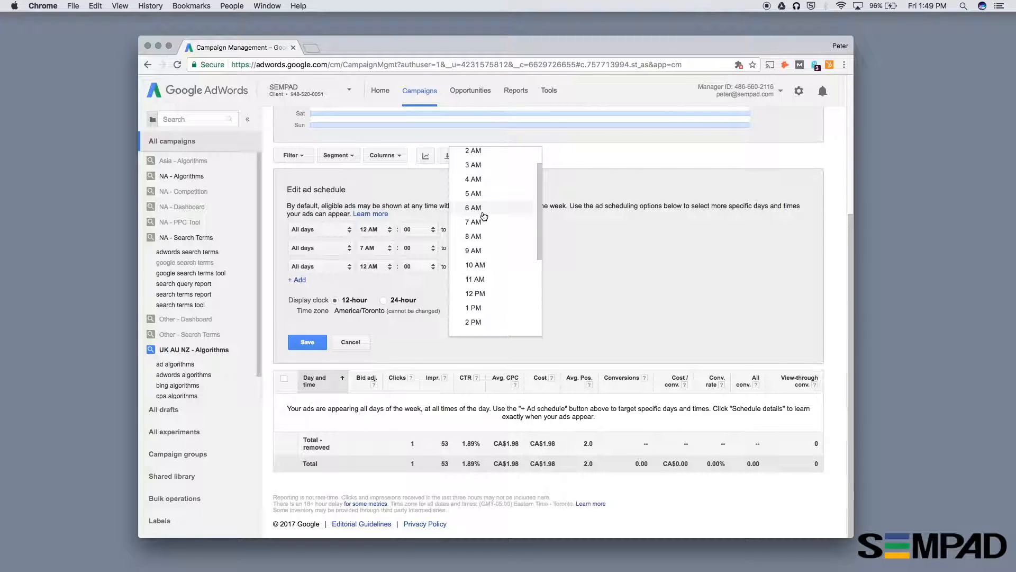
scroll(484, 216, down, 1)
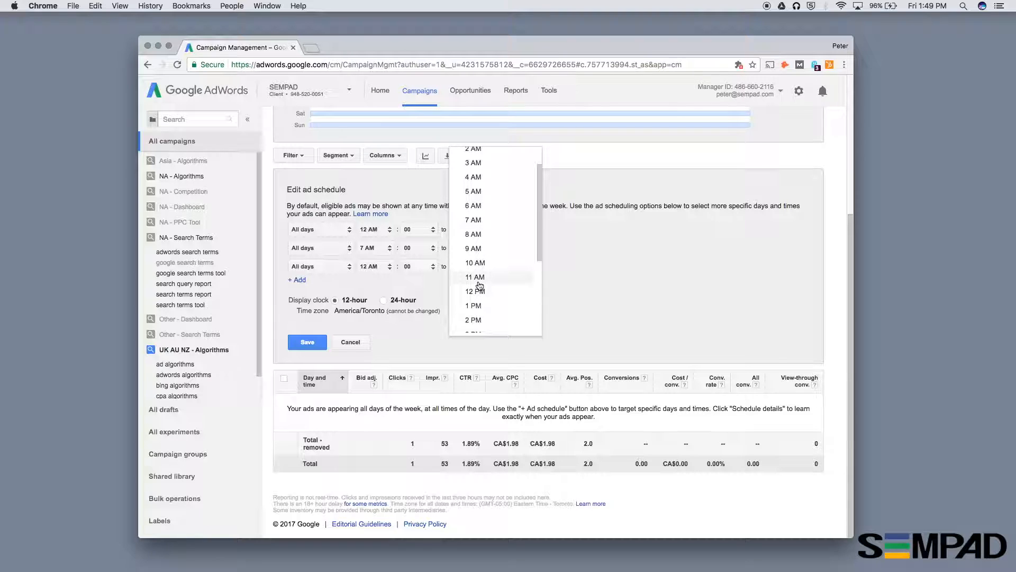
scroll(477, 281, down, 1)
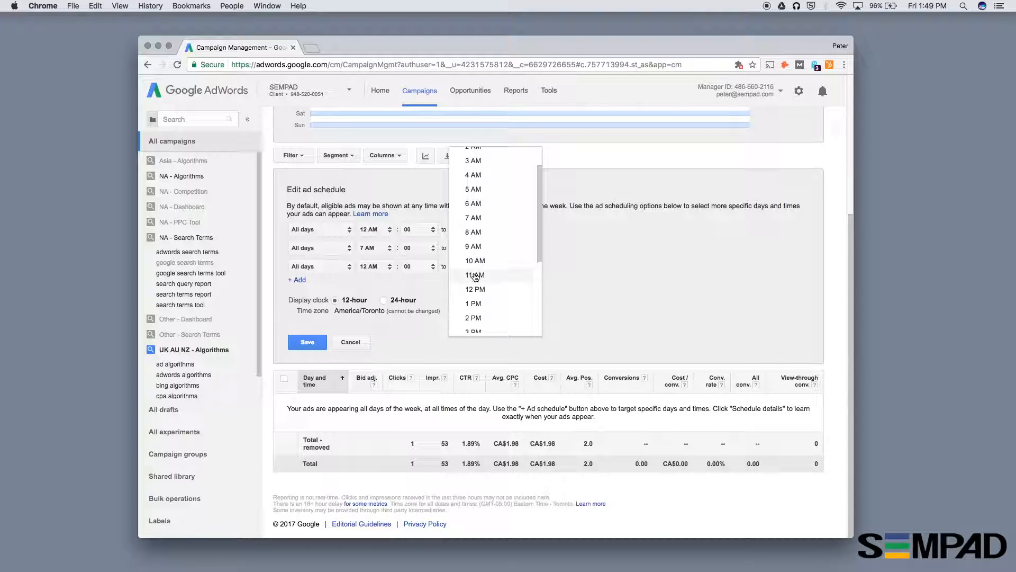
click(474, 287)
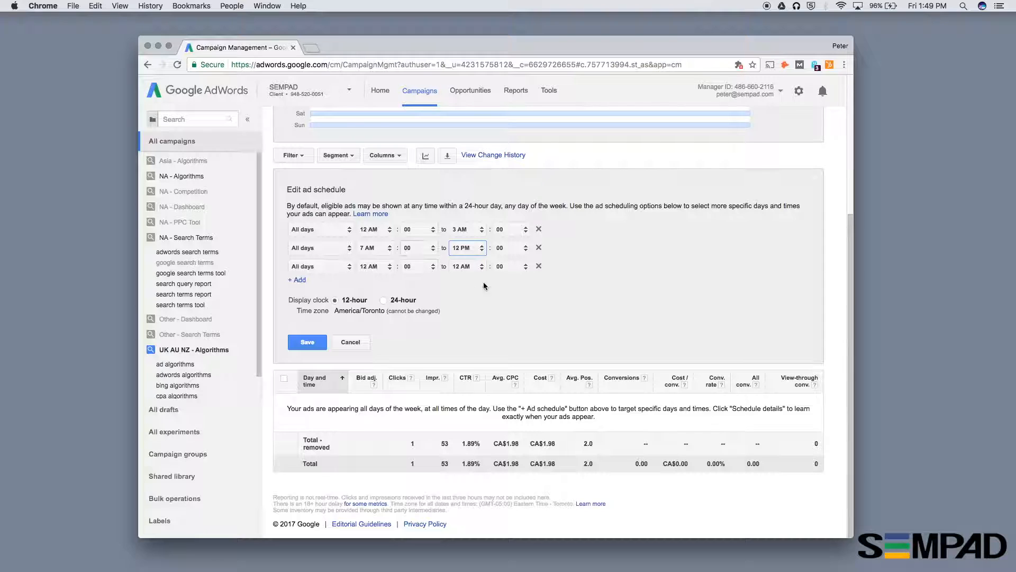
- Set the third schedule row to run from 1 PM to 12 AM
click(389, 265)
scroll(404, 323, down, 5)
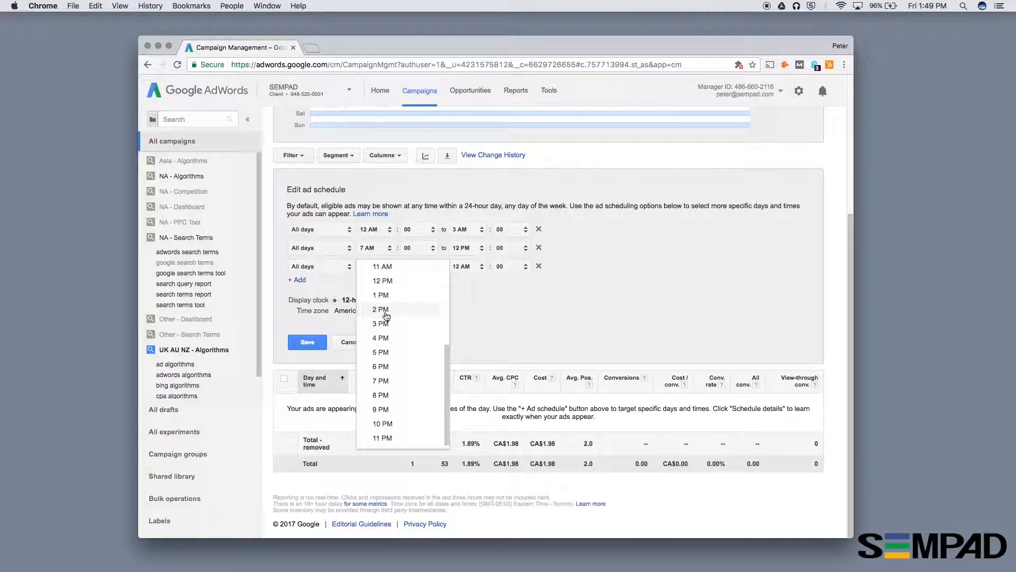
click(378, 295)
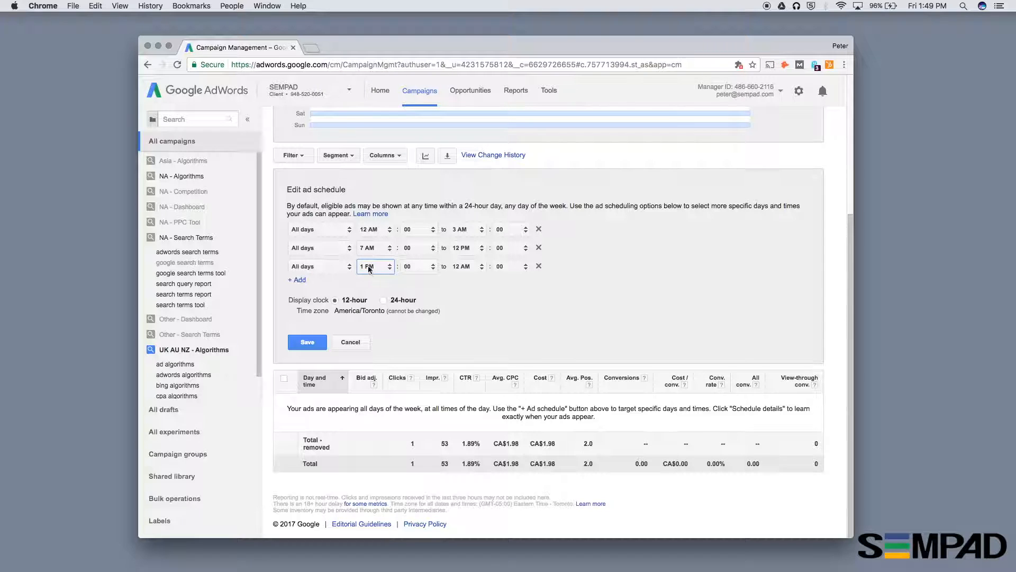
click(465, 266)
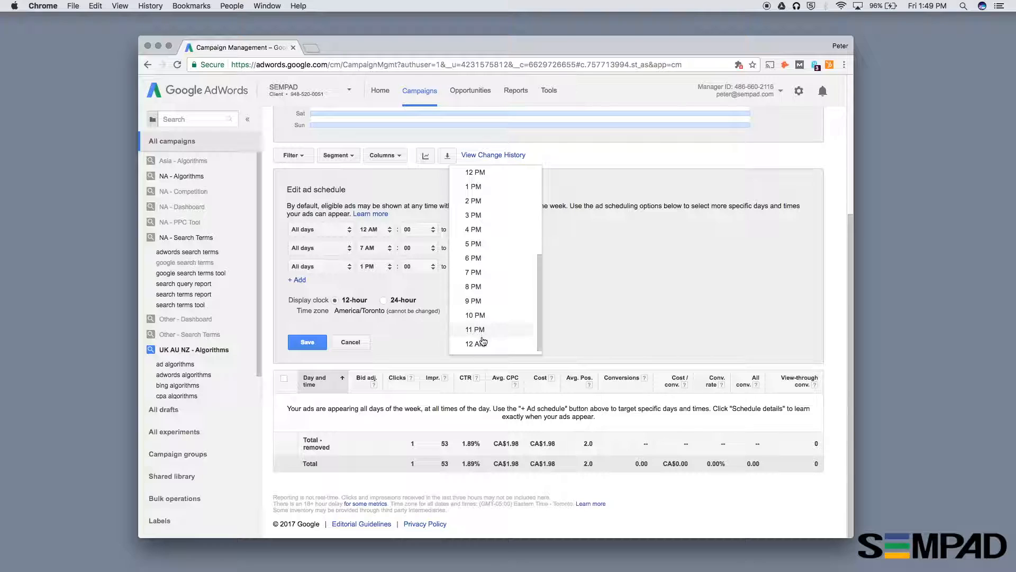
click(475, 330)
click(462, 264)
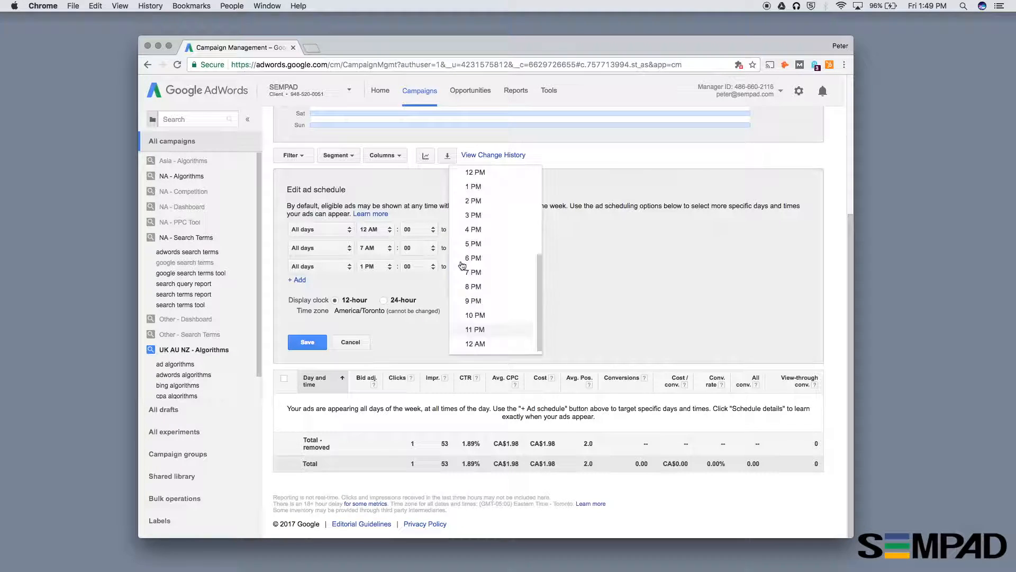
click(475, 344)
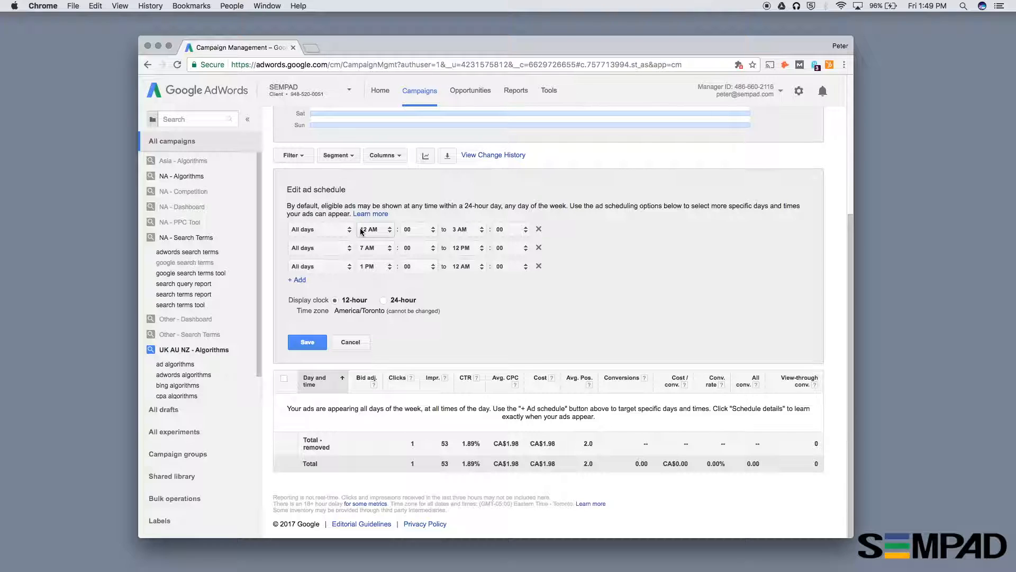
- Change the third schedule row to run from 12 PM to 1 PM
click(377, 268)
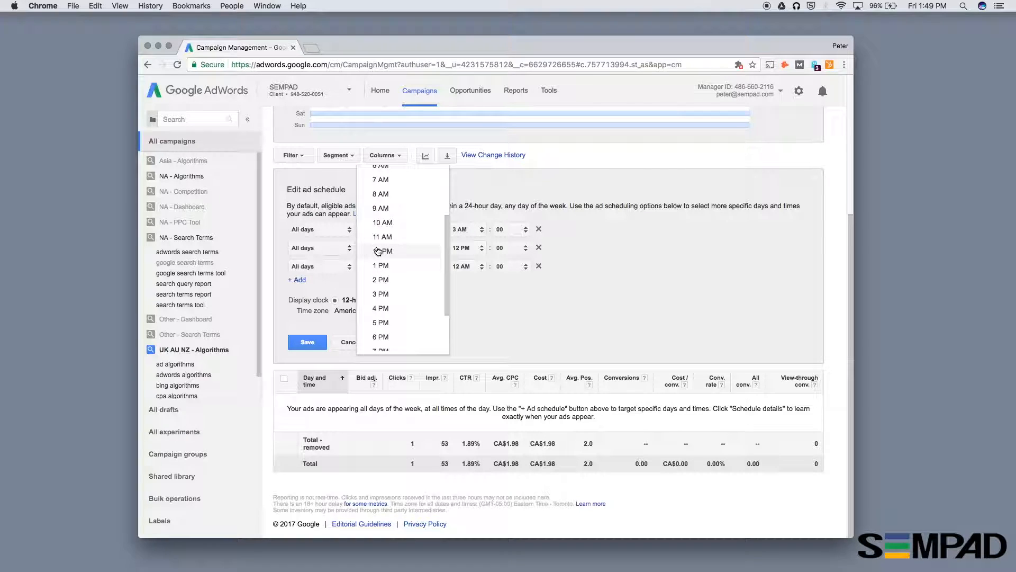
click(376, 251)
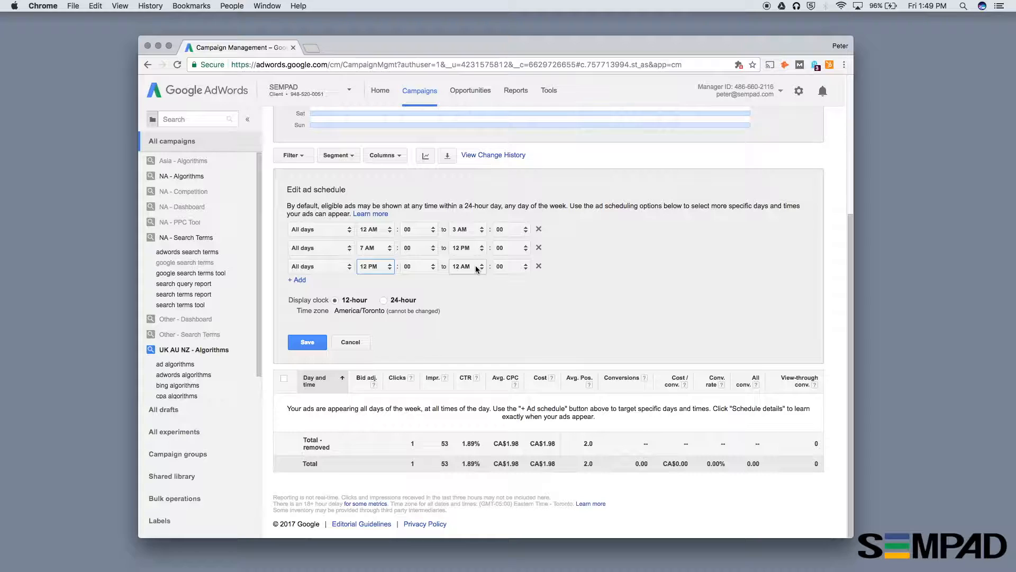
click(475, 266)
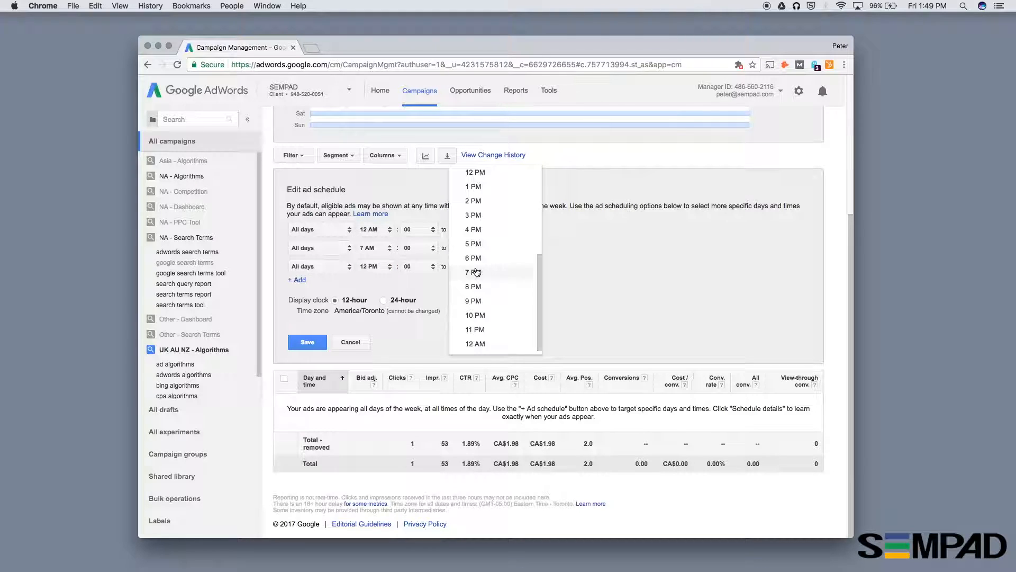
click(480, 187)
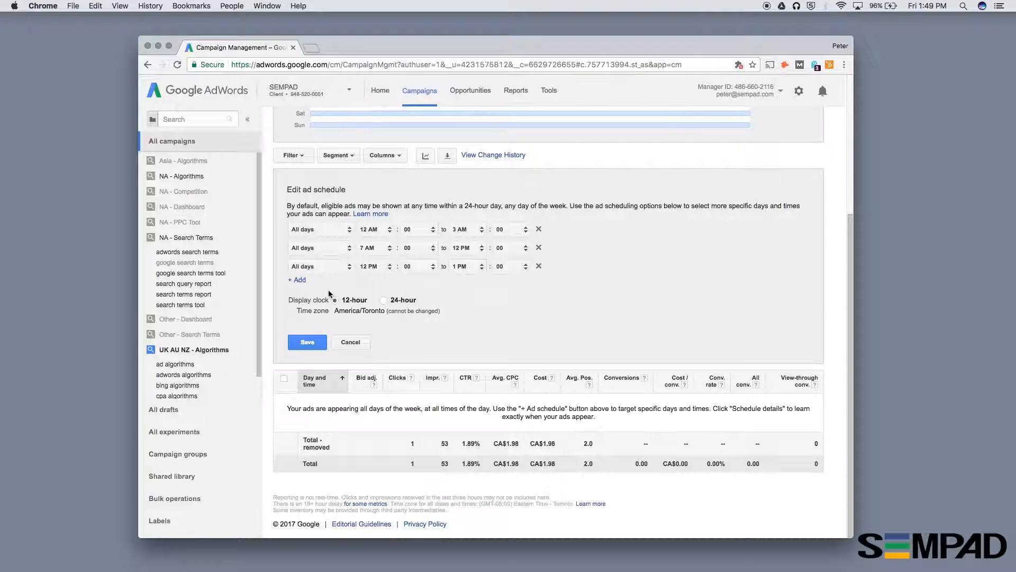
- Add a fourth schedule row for all days running from 1 PM to 12 AM
click(297, 280)
click(306, 285)
click(465, 311)
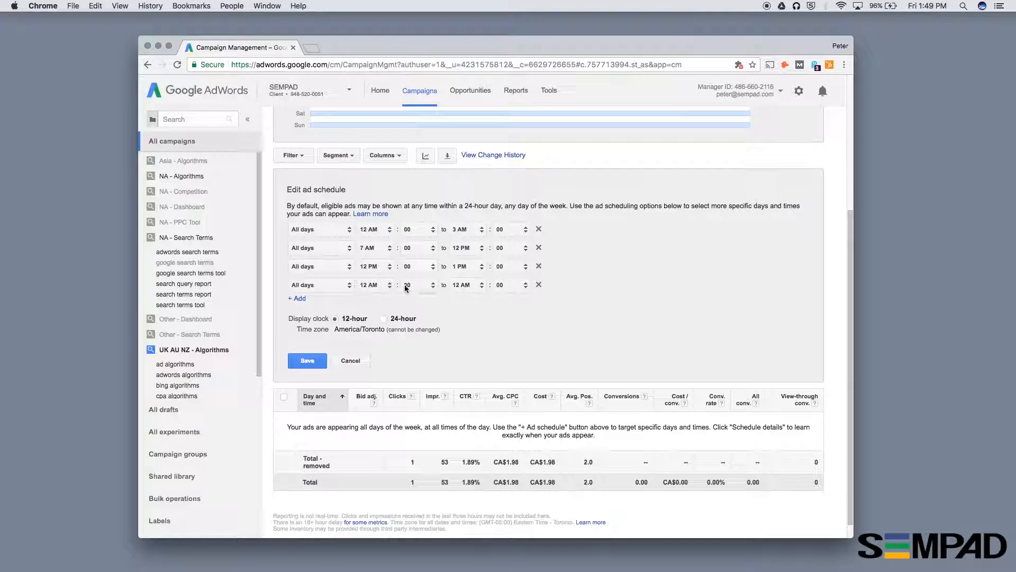
click(390, 285)
scroll(386, 300, down, 3)
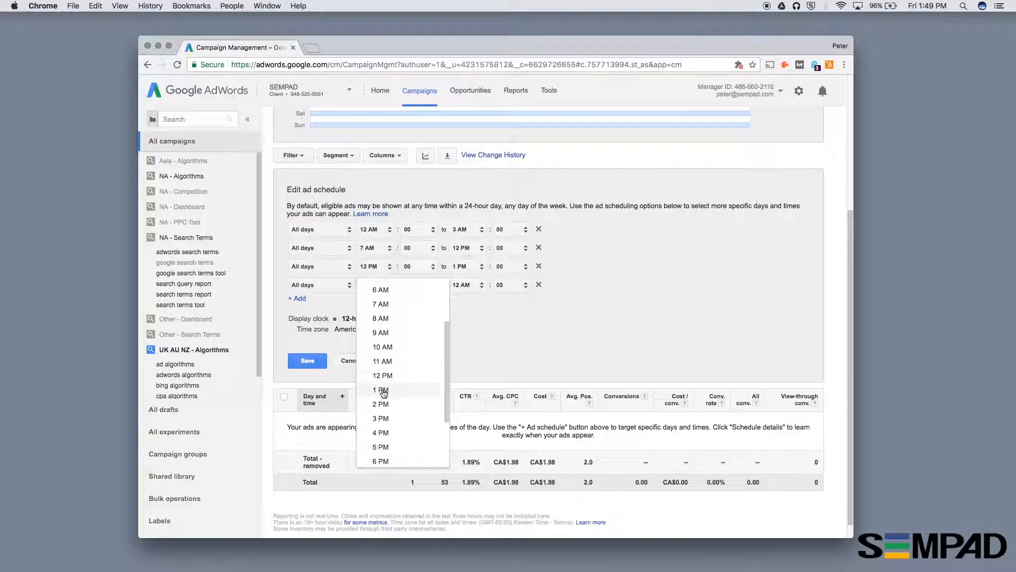
click(382, 391)
click(465, 285)
scroll(478, 350, down, 1)
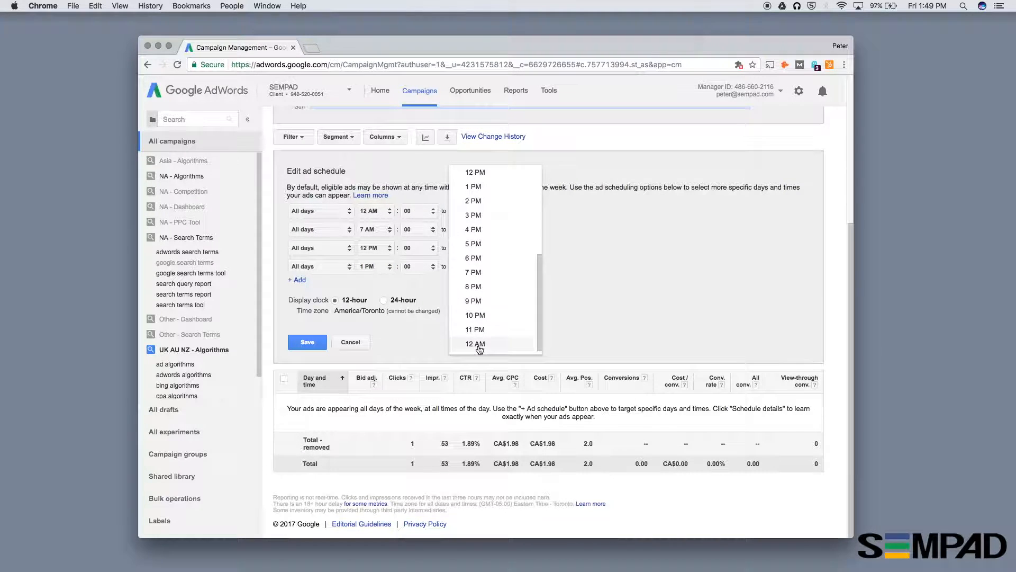
click(477, 345)
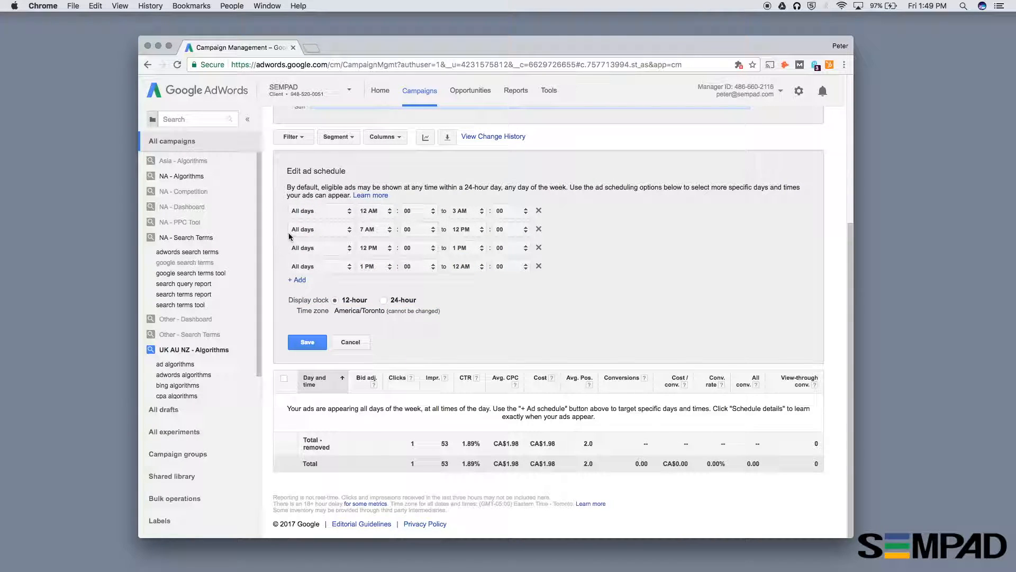
- Save the four-row ad schedule and review the resulting time blocks in the schedule table and overview chart
click(338, 266)
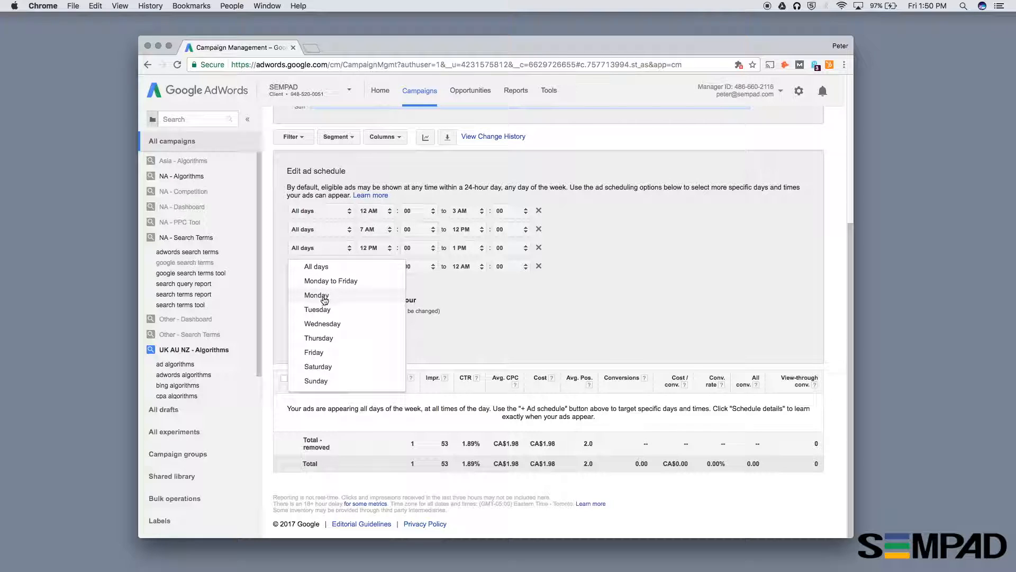
click(437, 289)
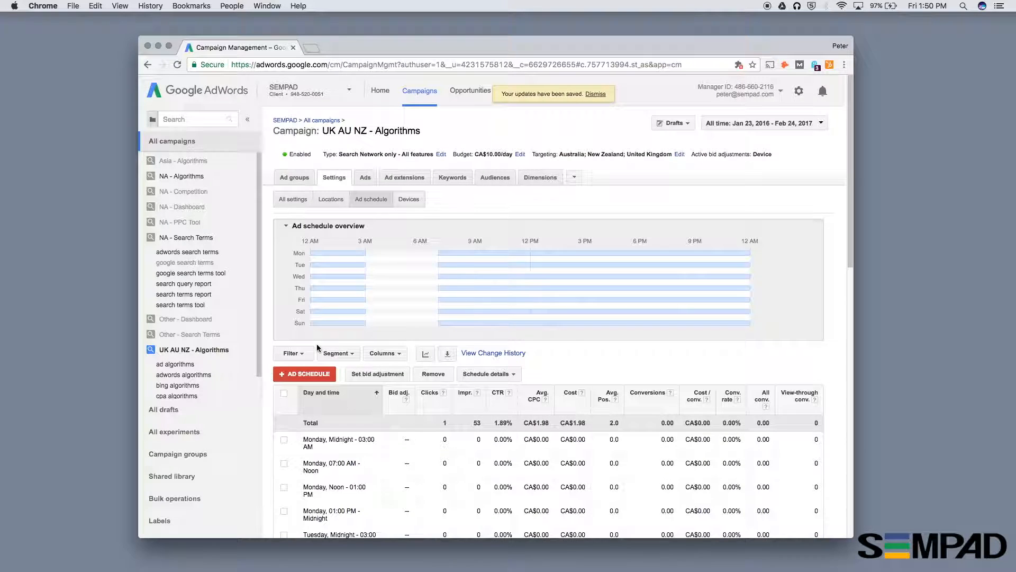
scroll(455, 304, down, 4)
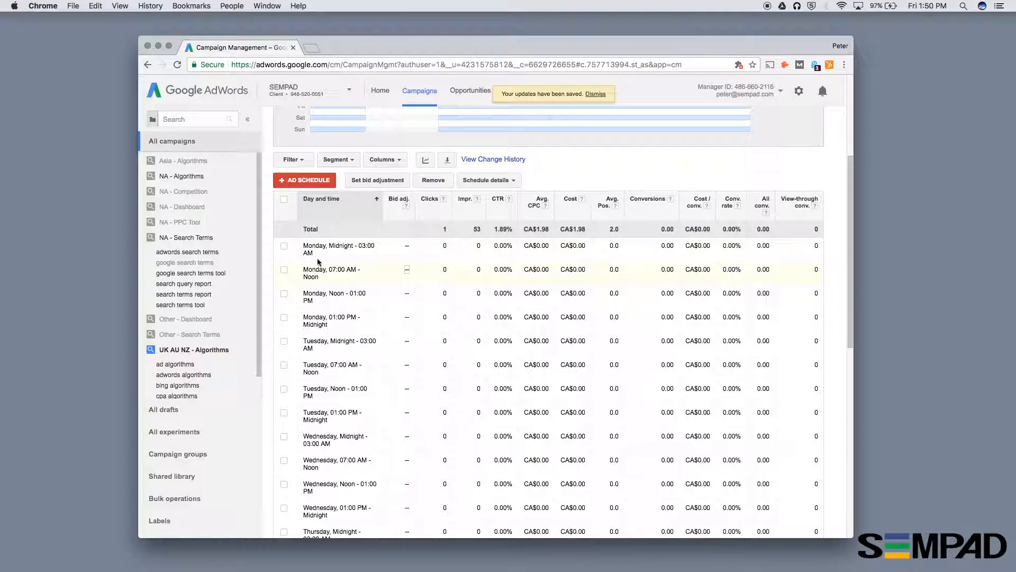
scroll(355, 472, down, 3)
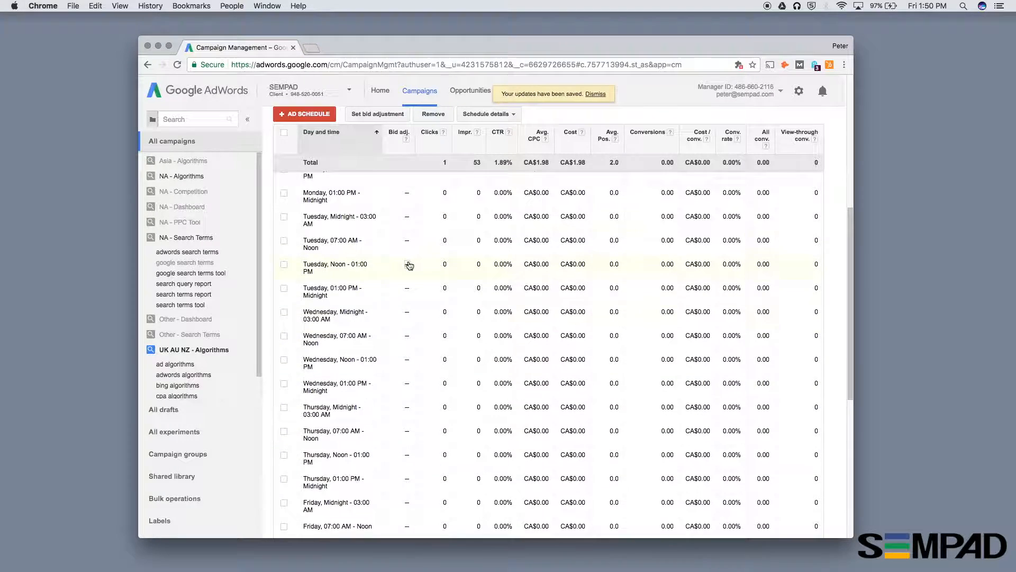
scroll(408, 264, up, 6)
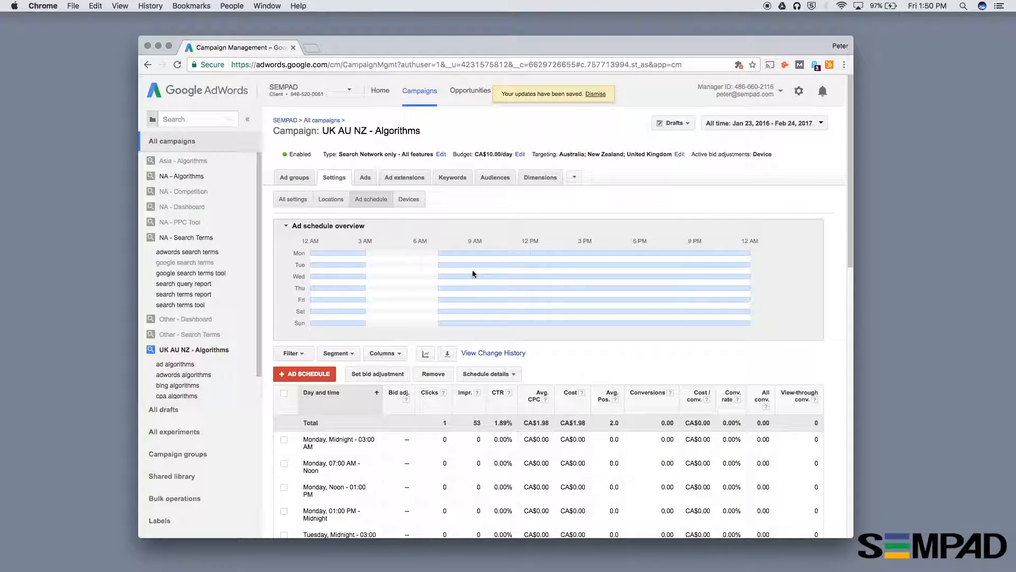
mouse_move(543, 269)
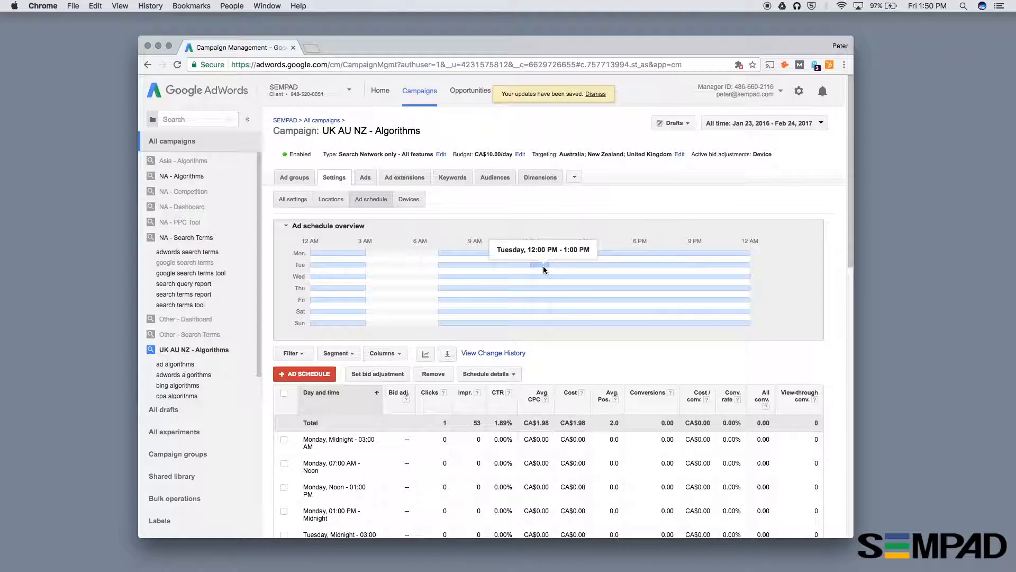
mouse_move(581, 276)
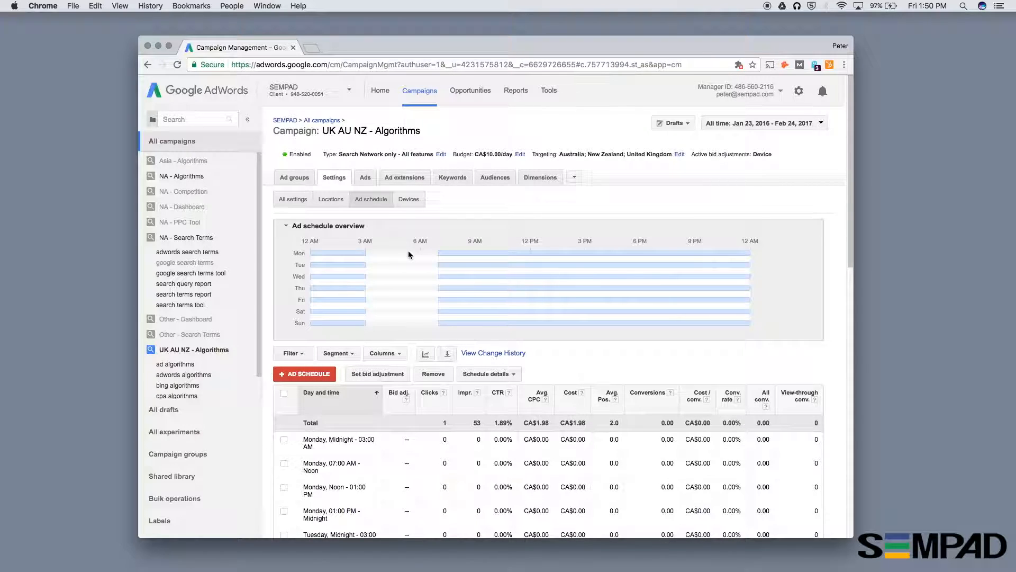
- Set the bid adjustment for the Monday, Midnight - 03:00 AM block to decrease by 50% and save it
scroll(408, 251, down, 3)
drag(304, 316, 309, 329)
click(309, 335)
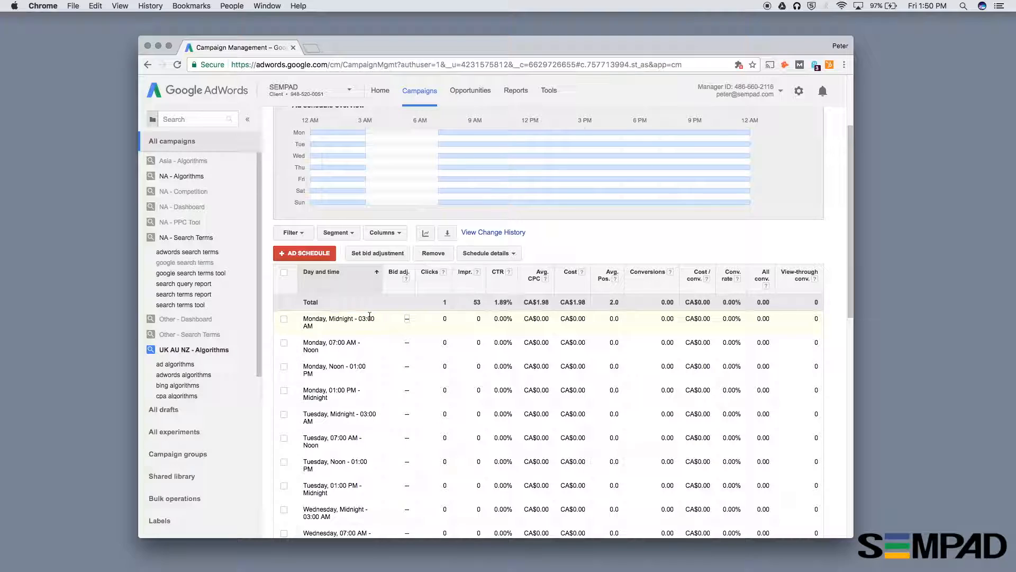
drag(329, 318, 331, 325)
click(329, 318)
drag(320, 329, 331, 320)
click(330, 320)
click(407, 318)
click(411, 319)
click(411, 350)
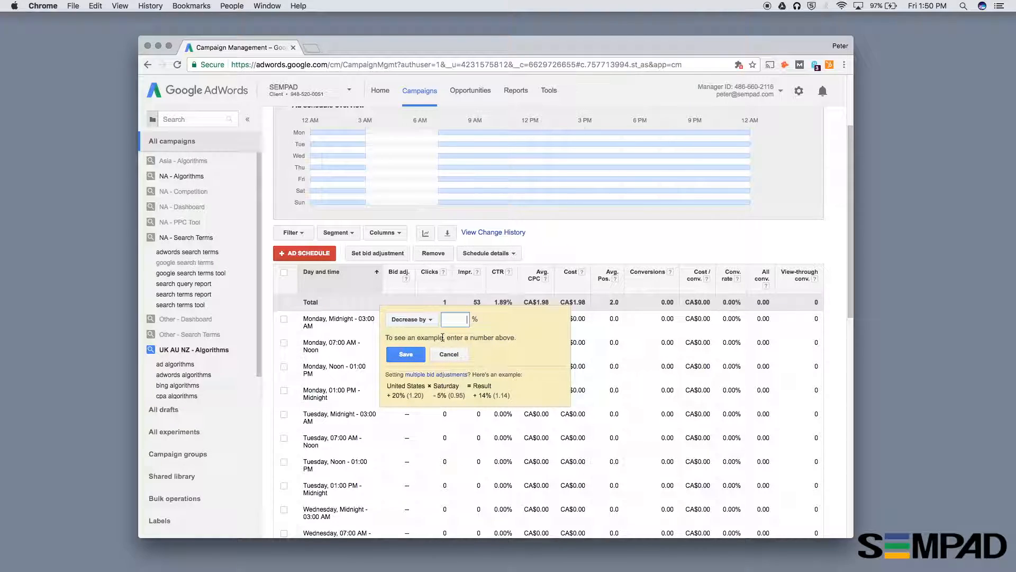
text(50)
click(412, 358)
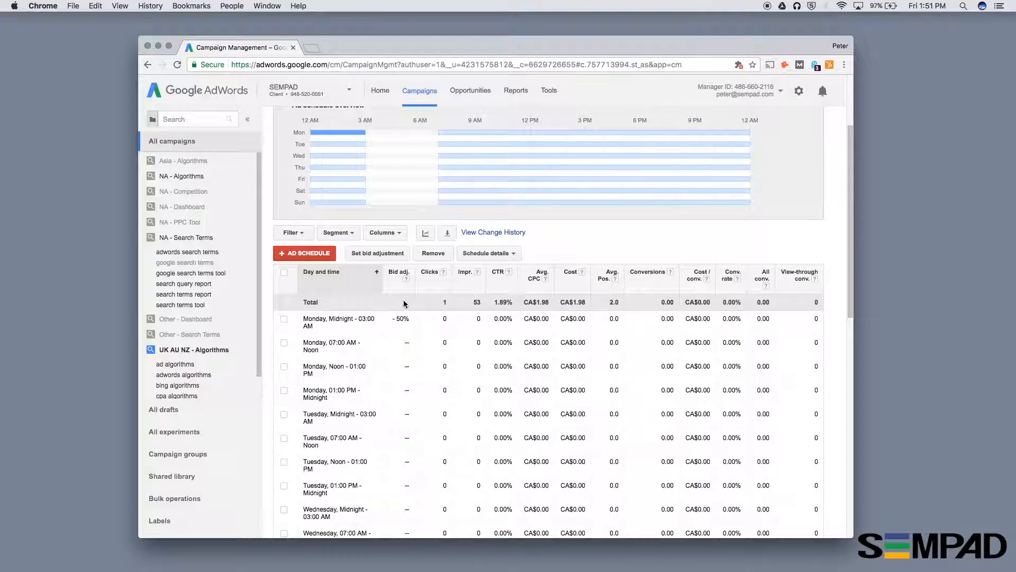
- Set the bid adjustment for the Monday, Noon - 01:00 PM block to increase by 30% and save it
scroll(391, 334, down, 1)
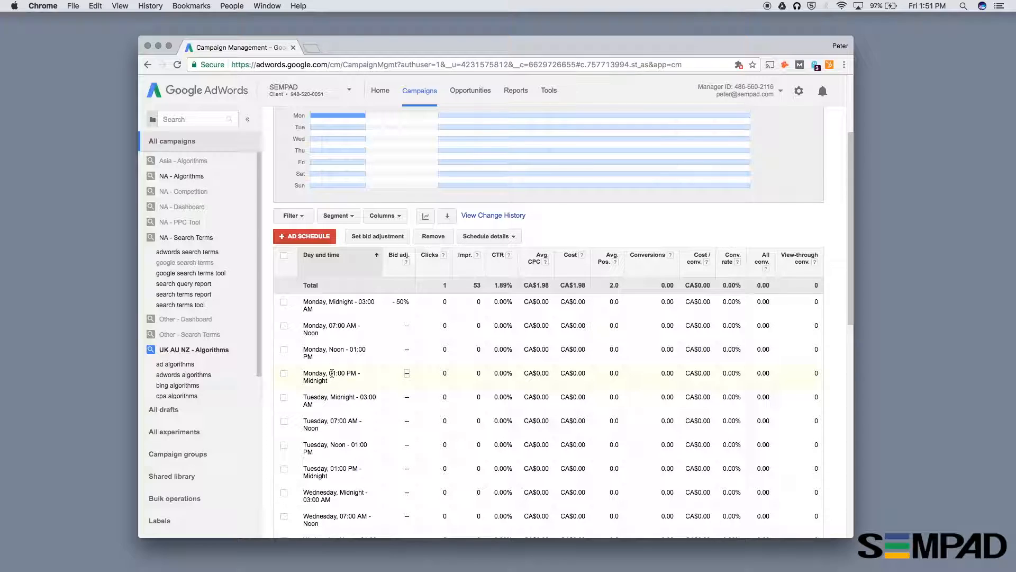
drag(329, 349, 332, 355)
click(407, 348)
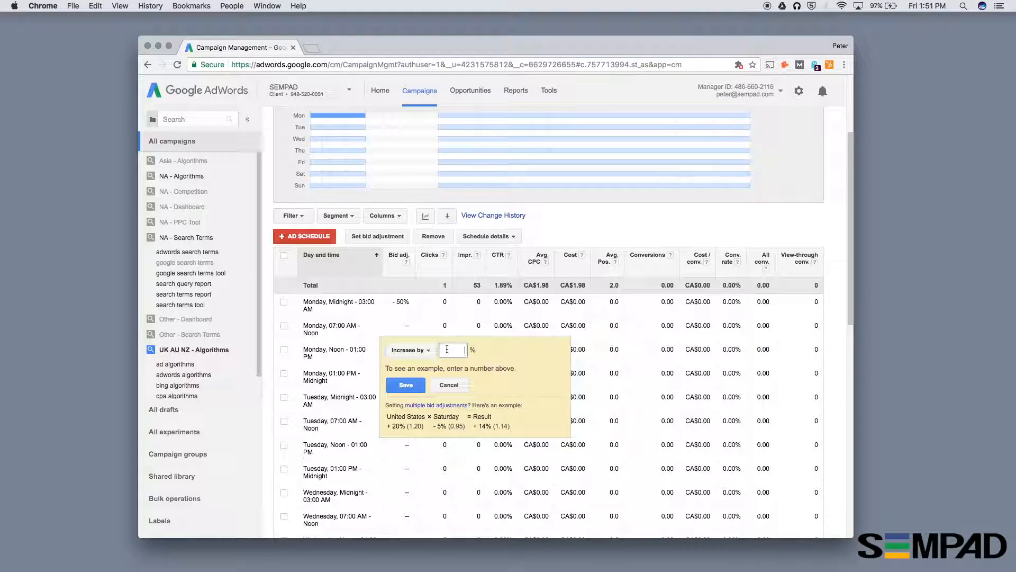
text(30)
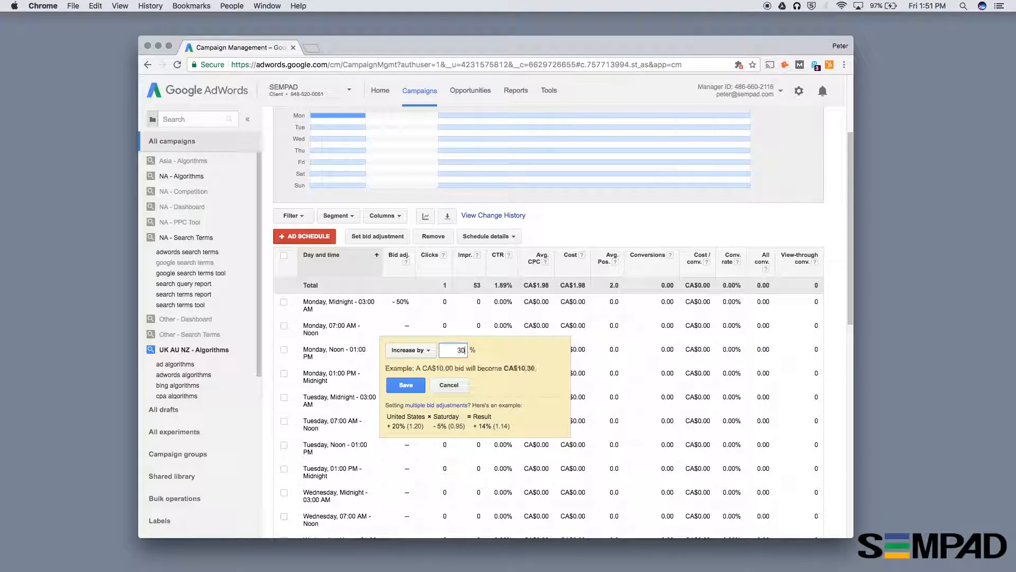
click(405, 385)
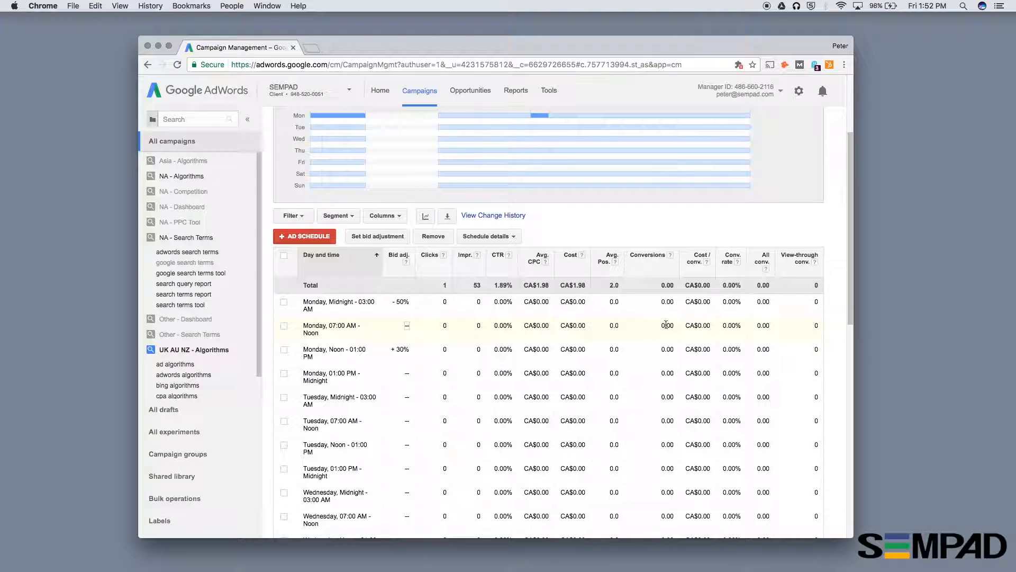
drag(699, 326, 712, 327)
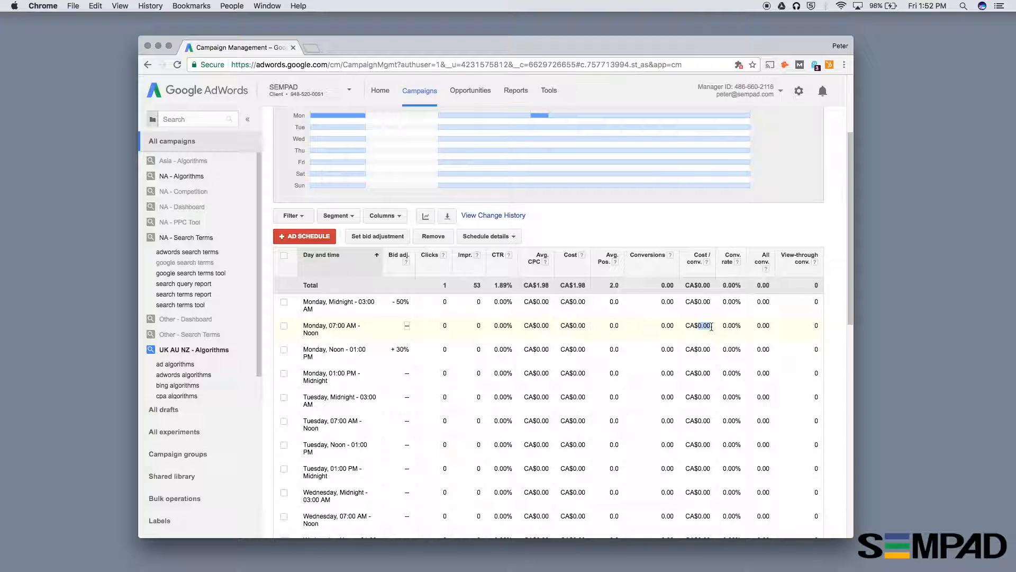
click(407, 325)
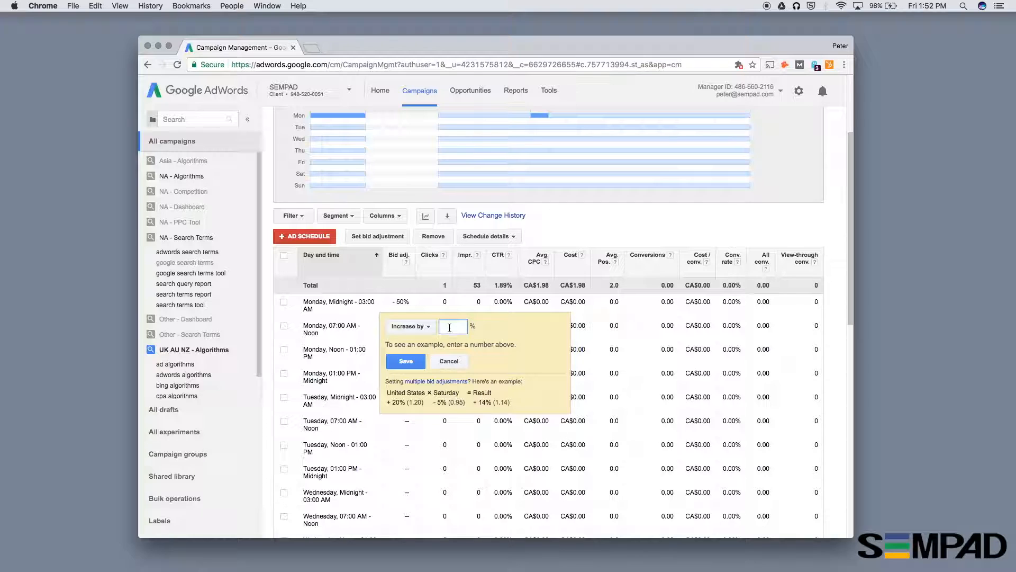
click(446, 361)
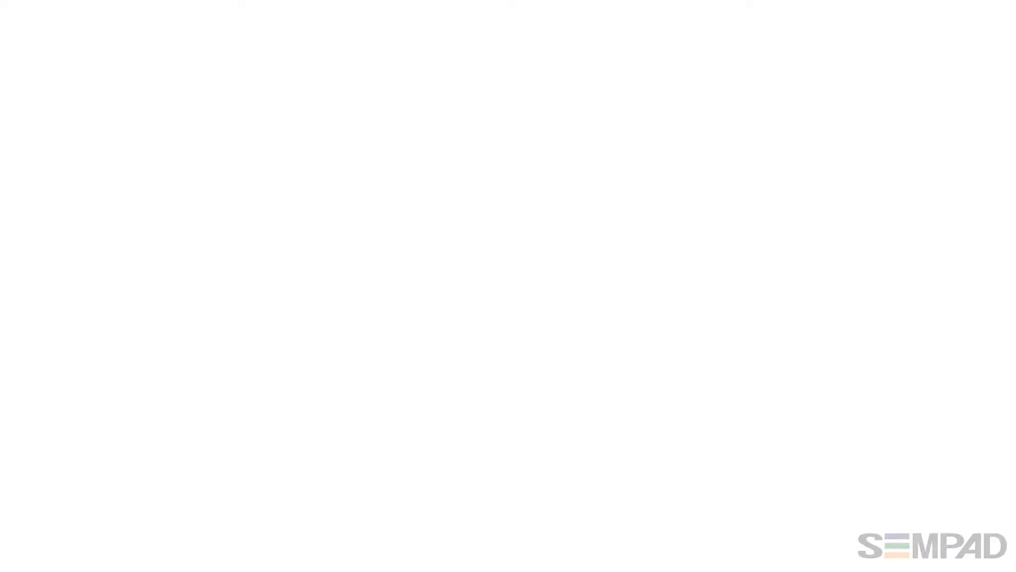